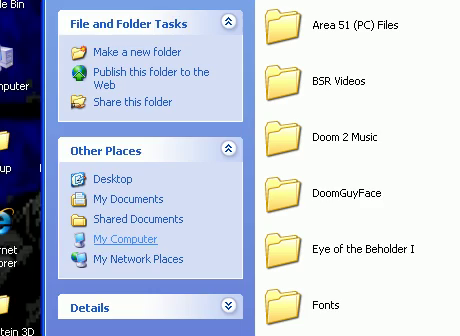
scroll(260, 170, down, 5)
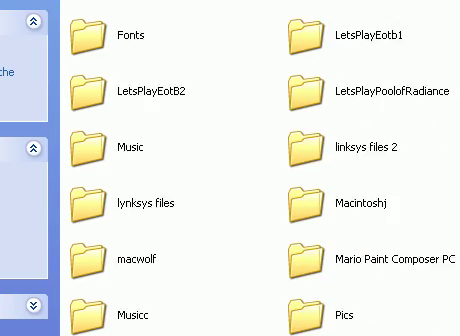
scroll(260, 170, down, 5)
scroll(260, 170, down, 3)
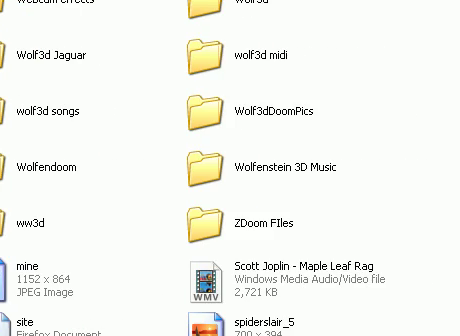
scroll(230, 168, up, 5)
scroll(230, 168, up, 5)
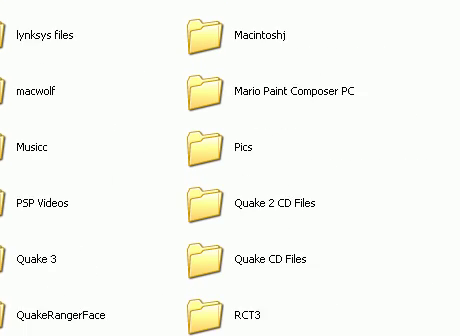
scroll(230, 168, up, 5)
scroll(230, 168, up, 2)
scroll(230, 168, up, 1)
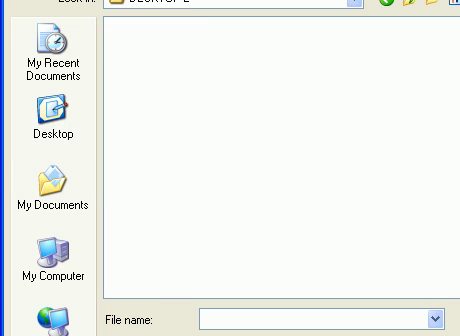
- Import the piano video from the Desktop's Downloaded YouTube Videos folder into a 'video' collection
click(52, 190)
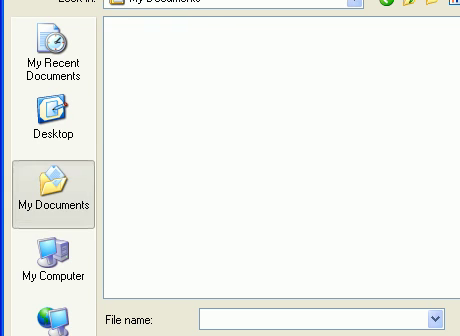
click(52, 120)
double_click(183, 146)
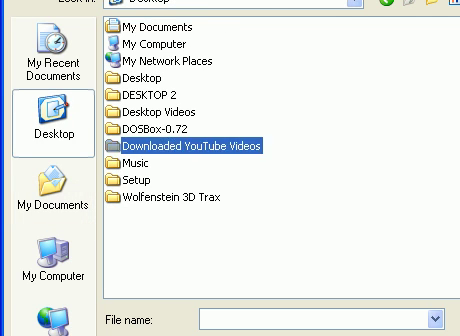
double_click(130, 43)
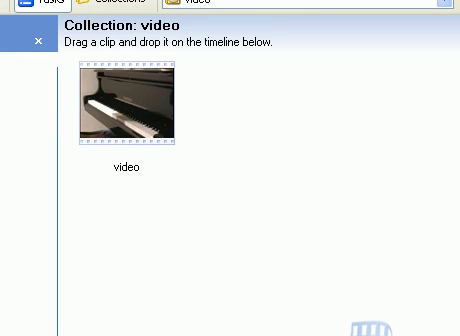
- Drag the piano clip from the video collection onto the timeline's audio/music track
click(127, 103)
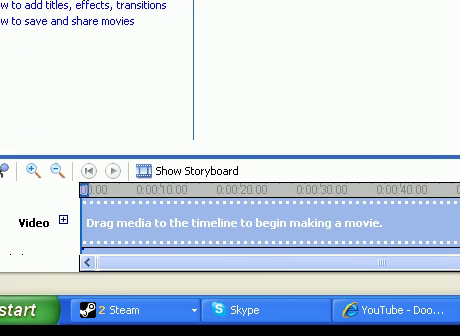
drag(127, 103, 150, 222)
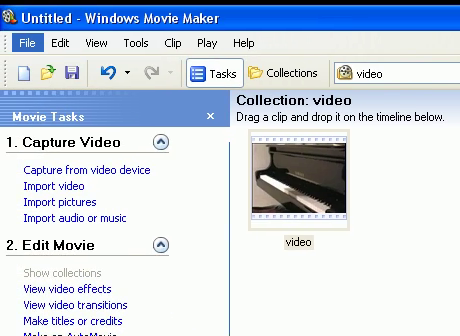
click(27, 42)
- Save the movie file as 'videoaudio' on the Desktop, accepting the audio quality setting
click(81, 163)
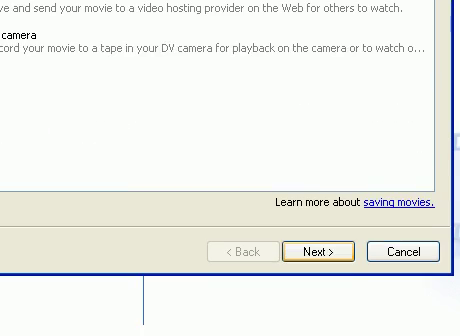
key(Return)
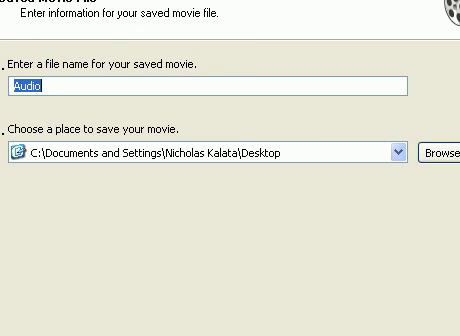
text(video)
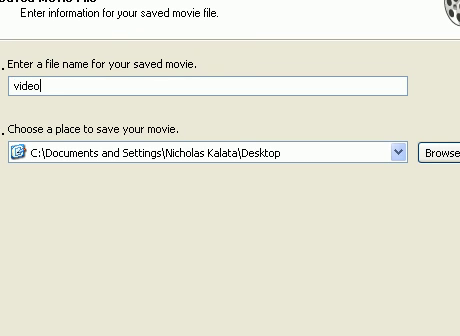
text(audio)
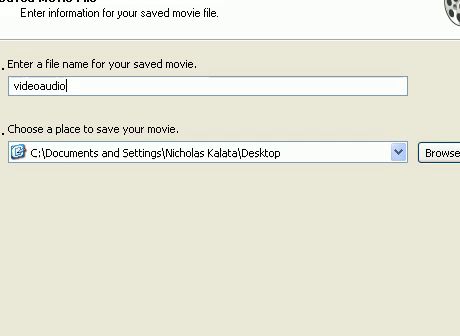
key(Return)
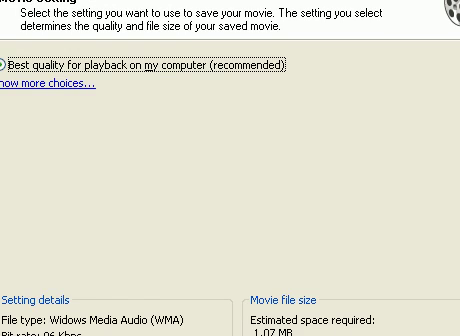
key(Return)
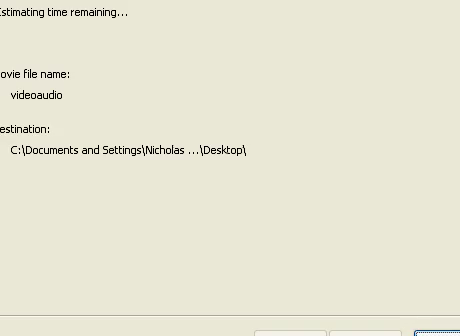